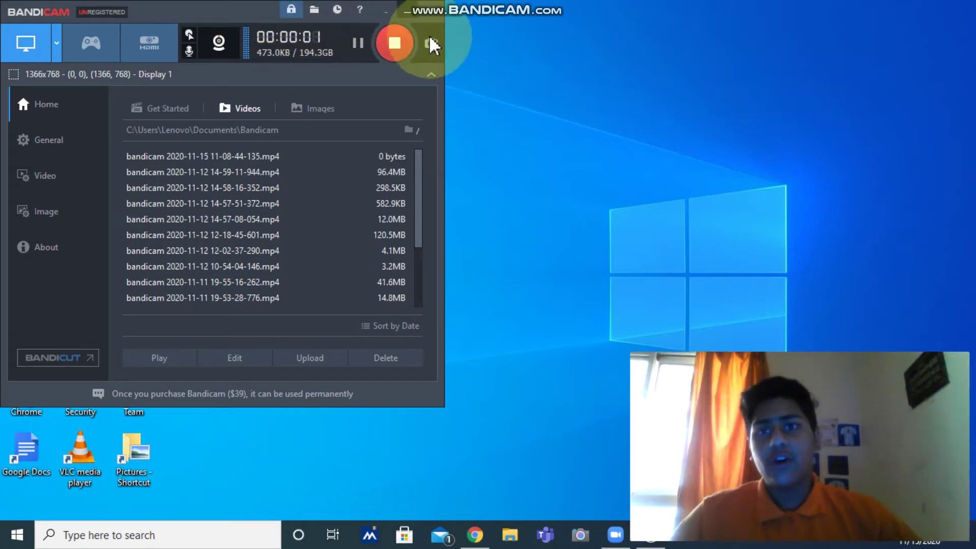
Minimize Bandicam and restore the Chrome window showing the No internet page
left_click(387, 10)
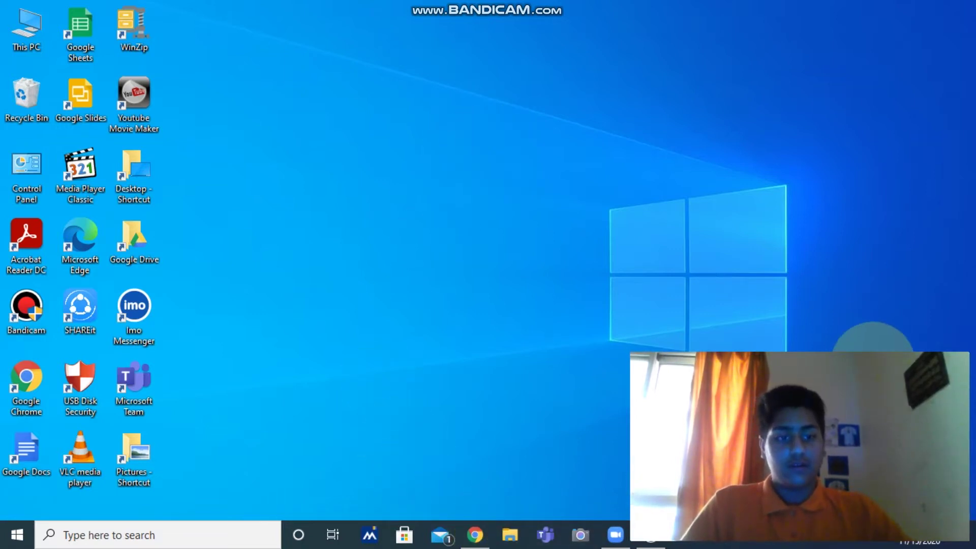
left_click(659, 545)
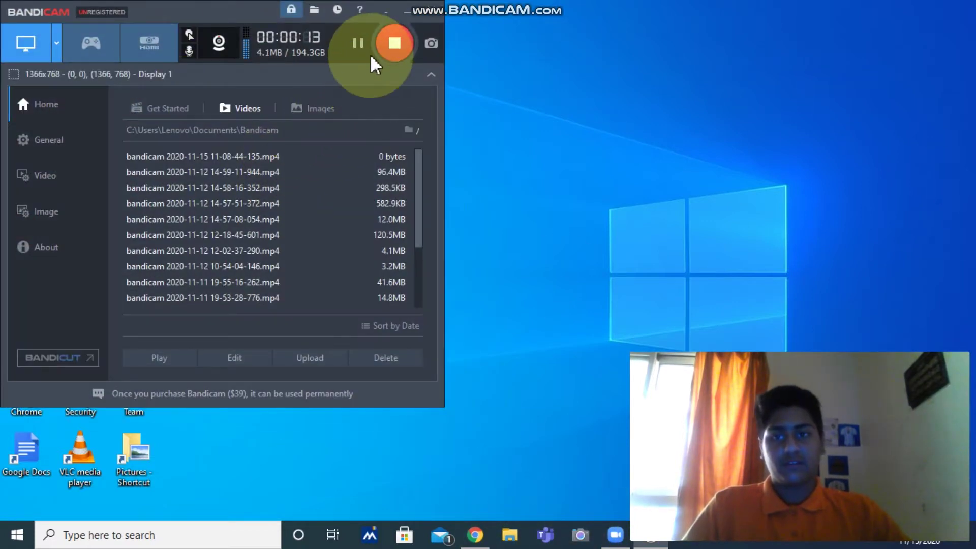
left_click(406, 11)
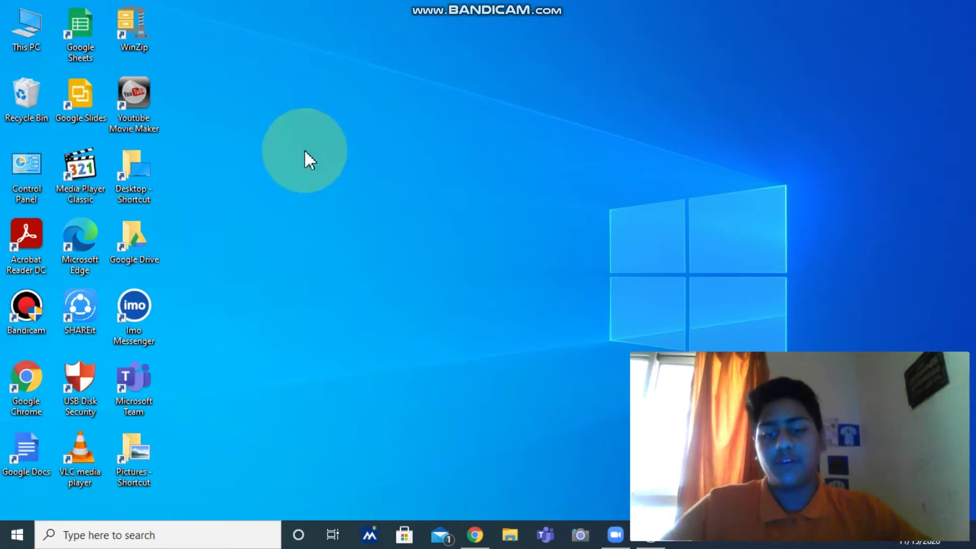
left_click(473, 536)
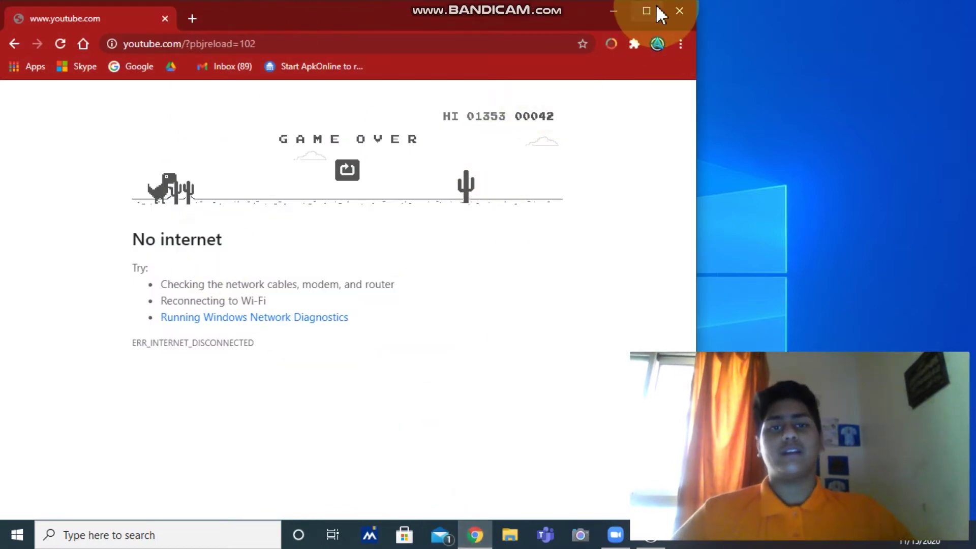
Maximize Chrome and restart the dinosaur game with the first jumps
left_click(647, 11)
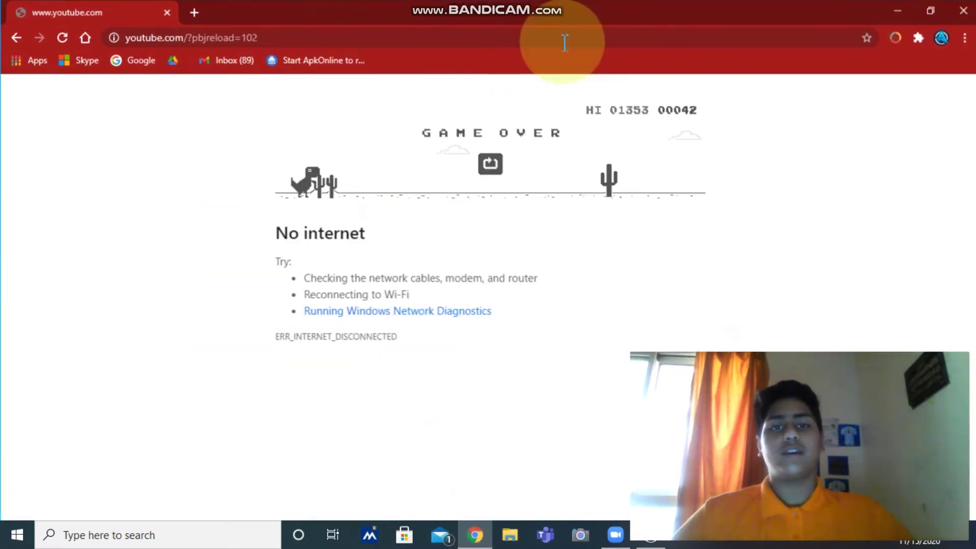
left_click(493, 165)
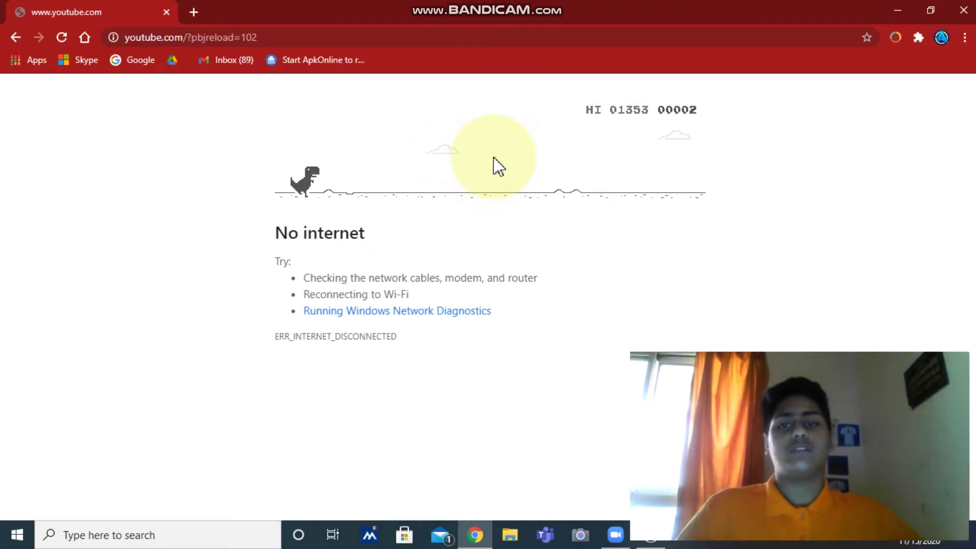
left_click(350, 142)
key("space")
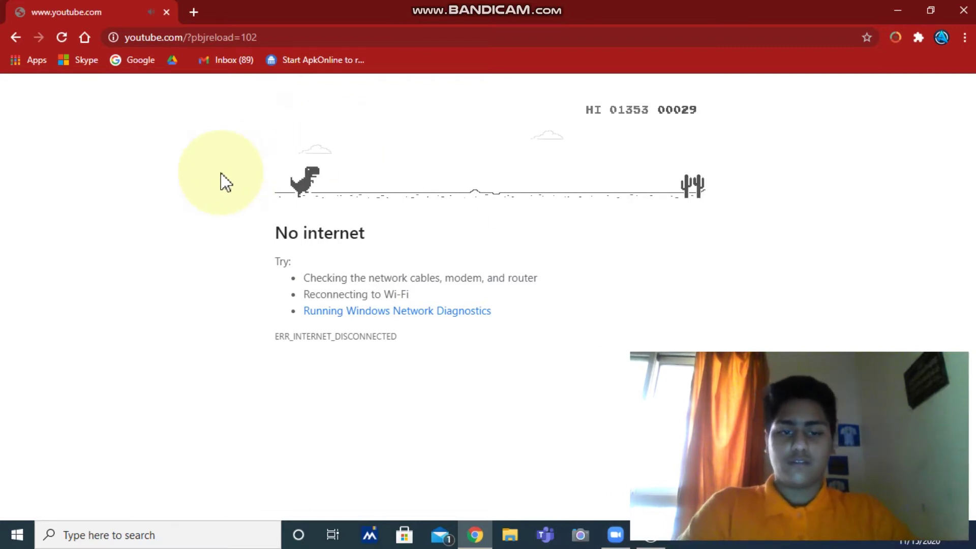
Jump cacti until game over at 74, then restart the dinosaur game
key("space")
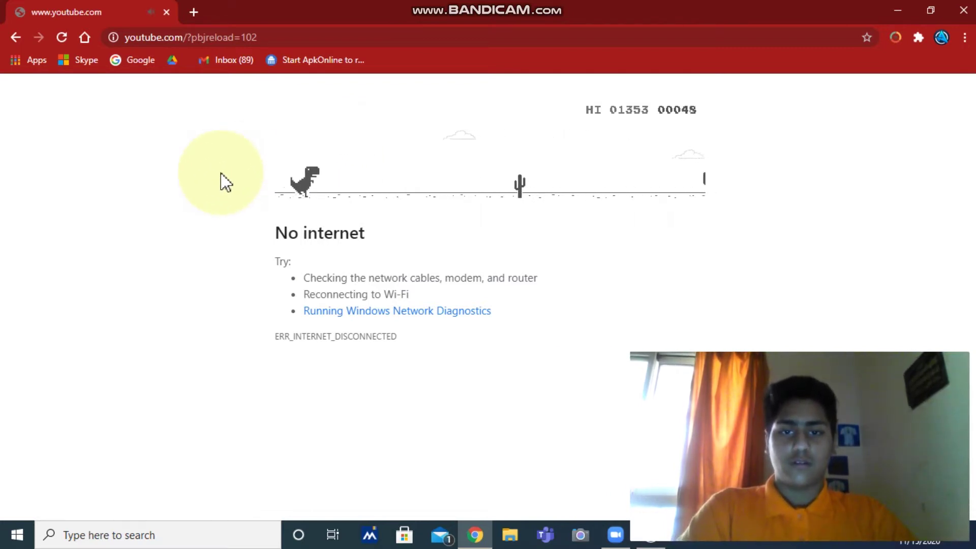
key("space")
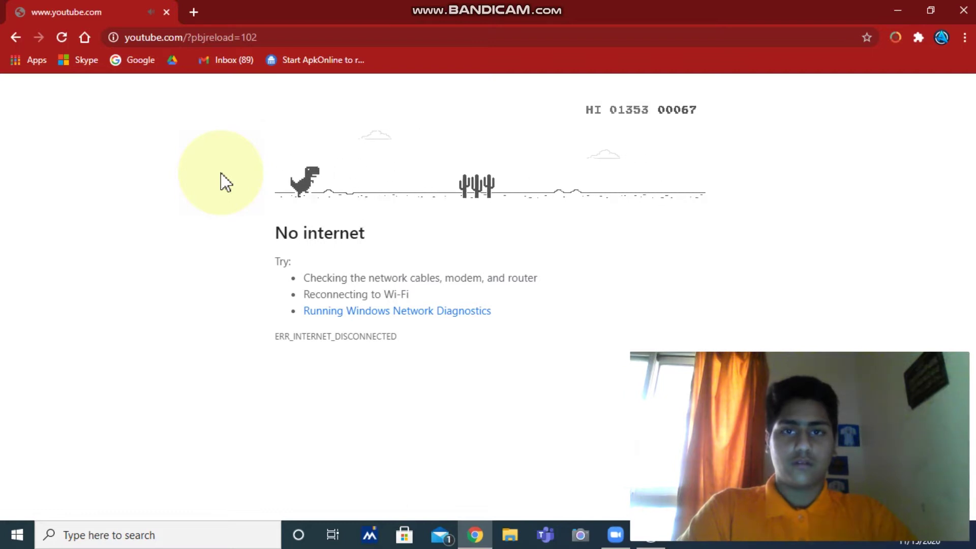
key("space")
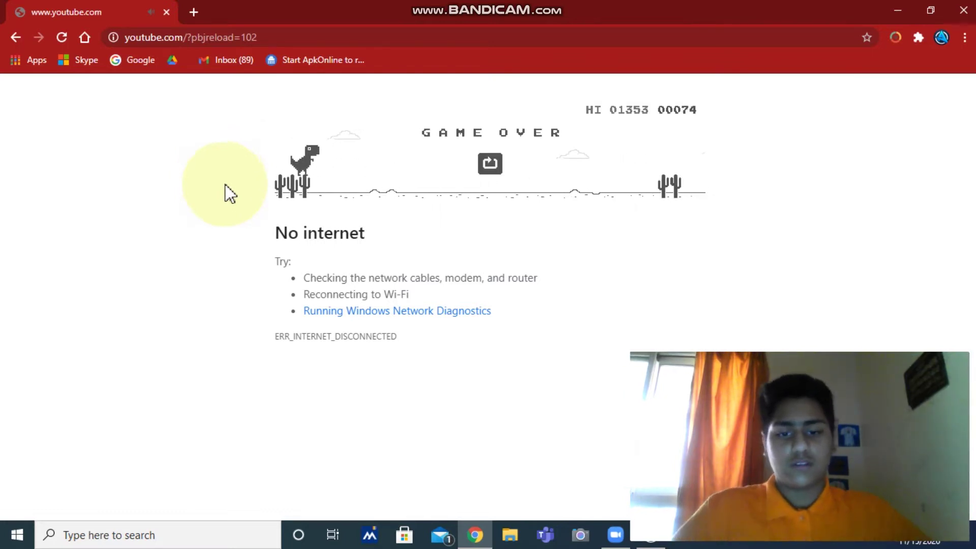
left_click(786, 526)
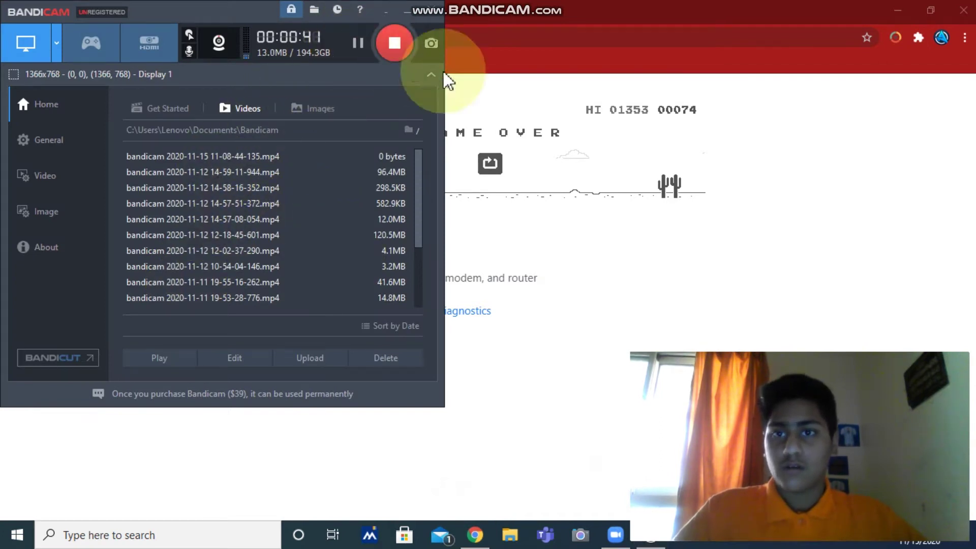
left_click(503, 96)
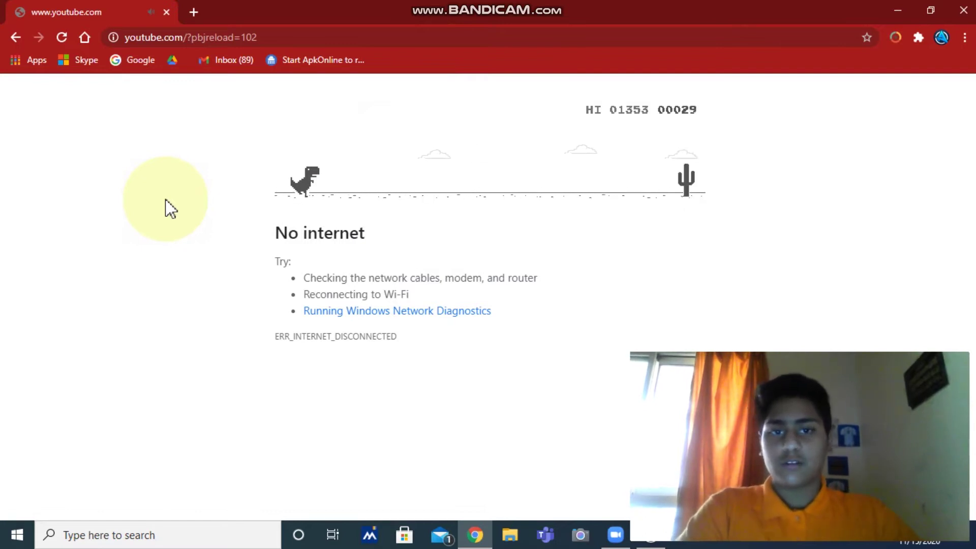
Jump the dinosaur over the first cacti of the new run
key("space")
key("space")
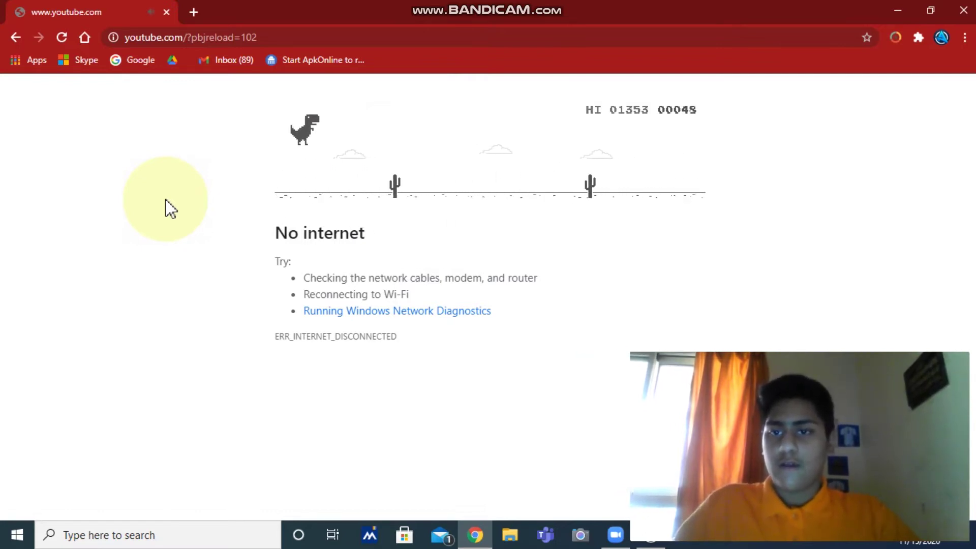
key("space")
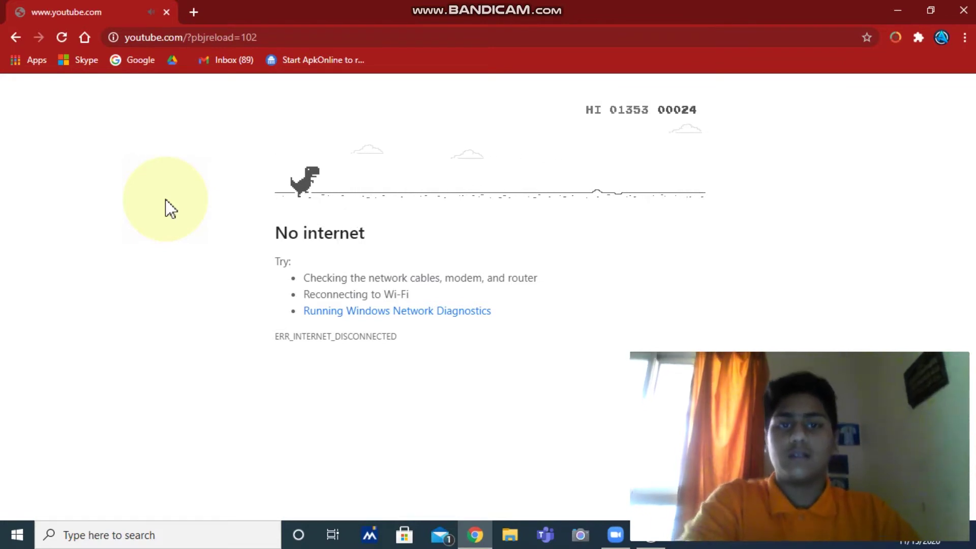
key("space")
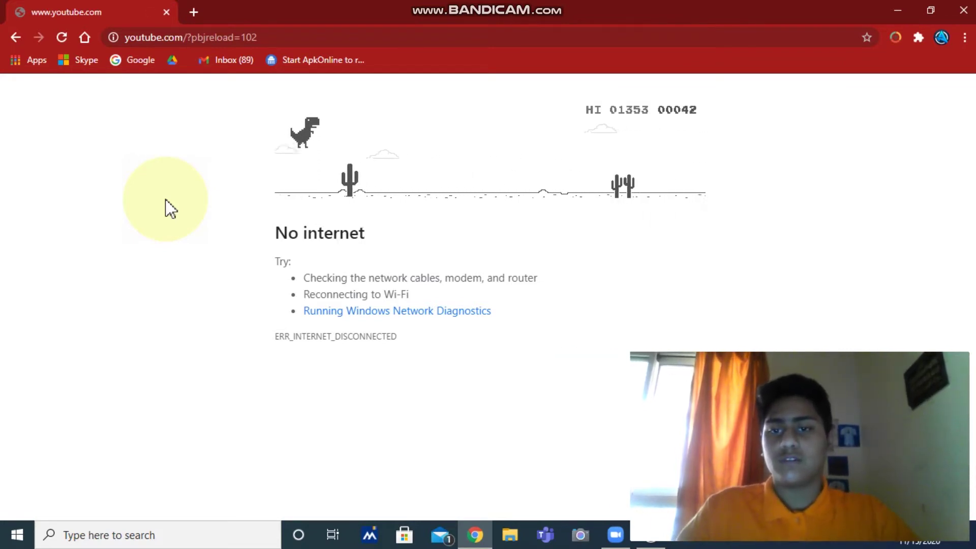
key("space")
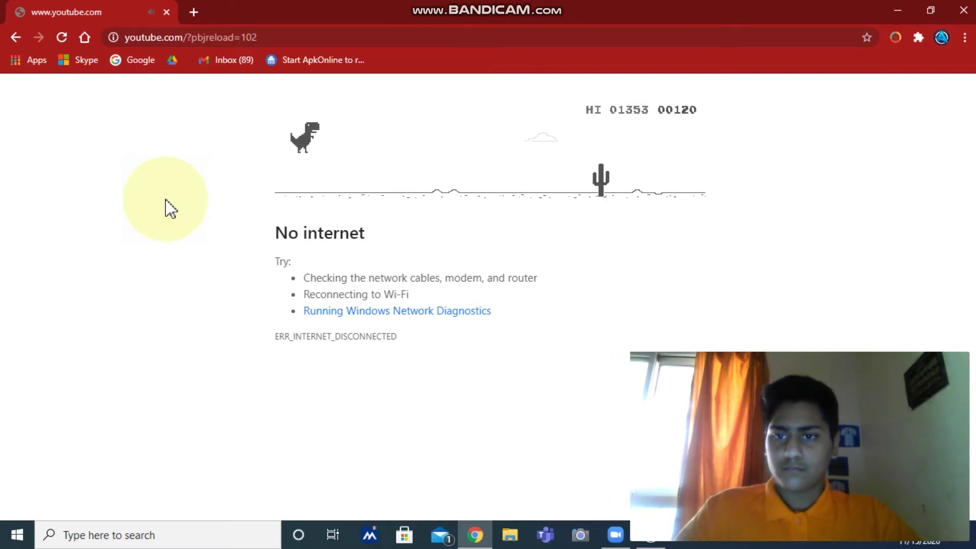
key("space")
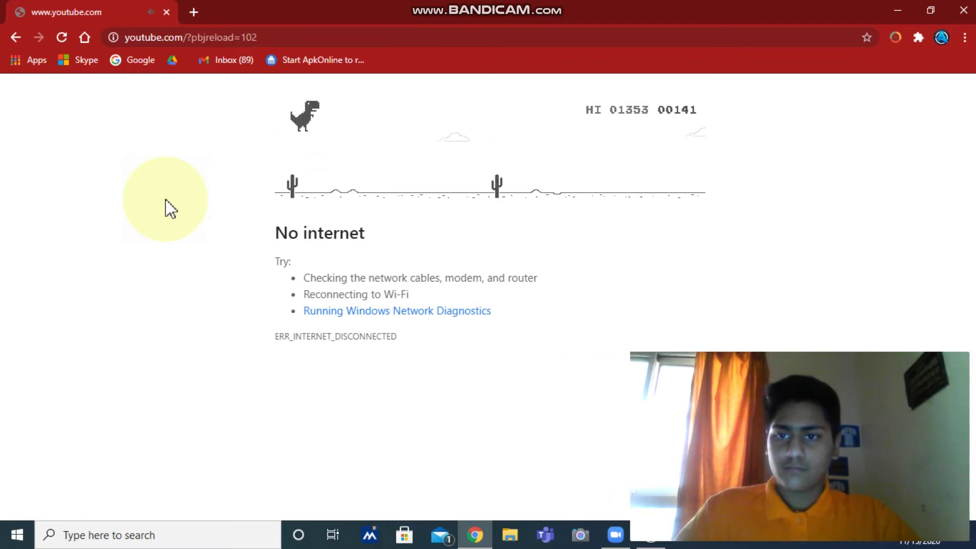
Keep jumping cacti until game over at 262, then open a blank new tab
key("space")
key("space")
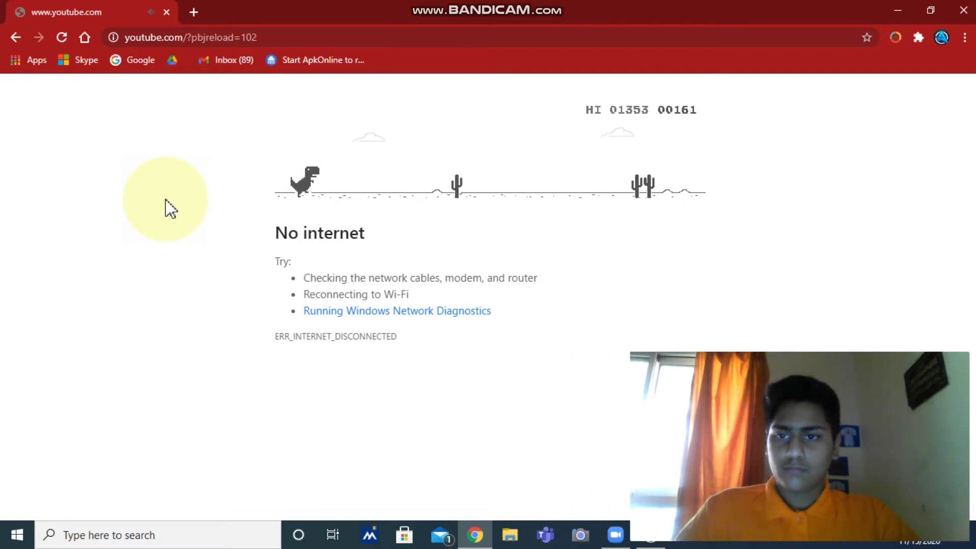
key("space")
key("space")
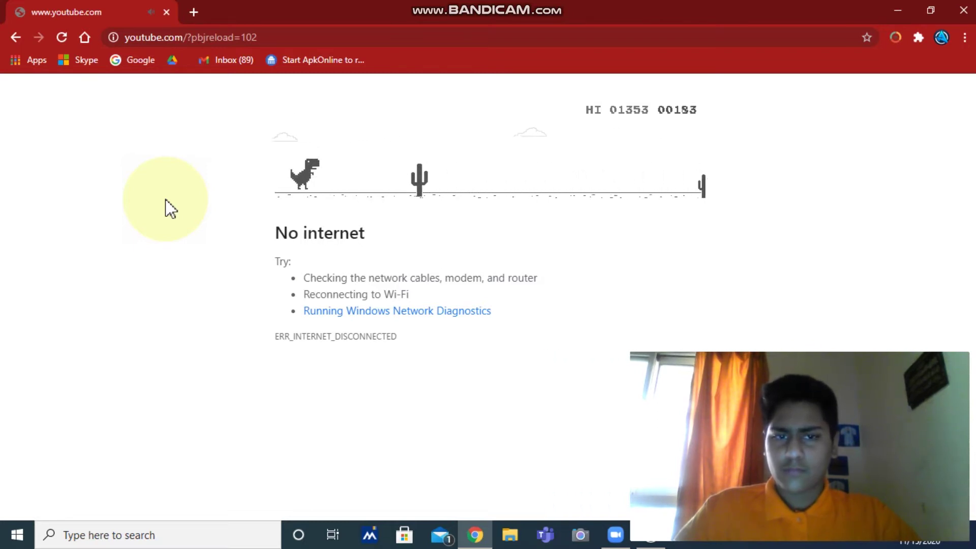
key("space")
key("space")
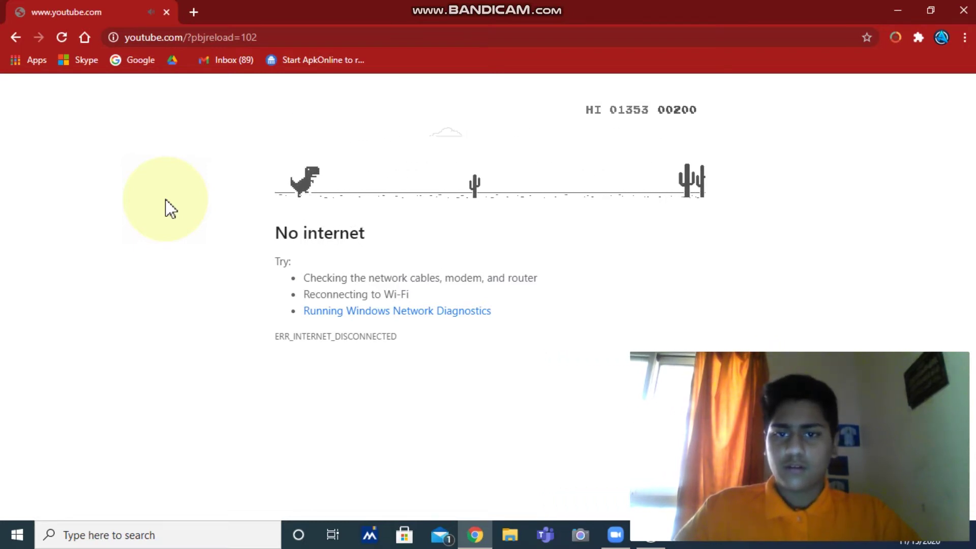
key("space")
key("space")
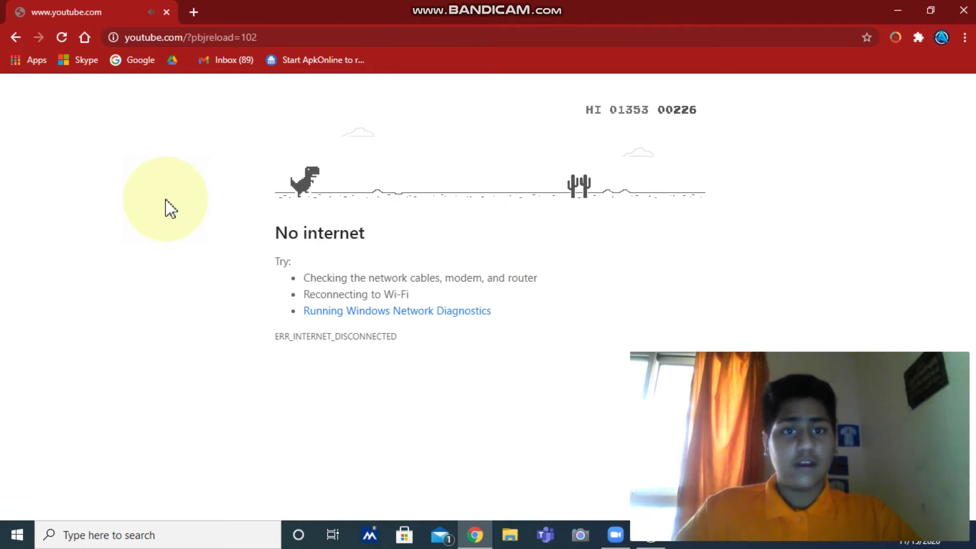
key("space")
key("space")
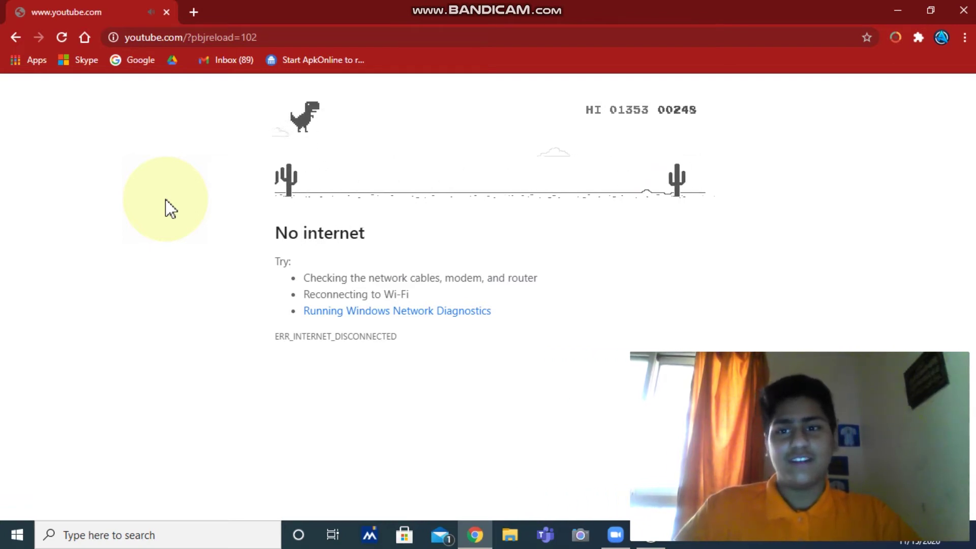
key("space")
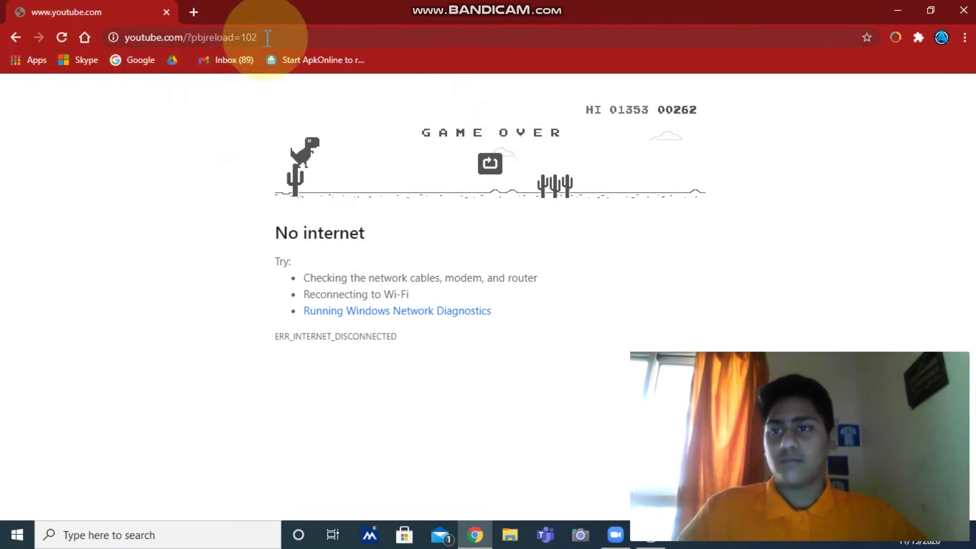
left_click(196, 11)
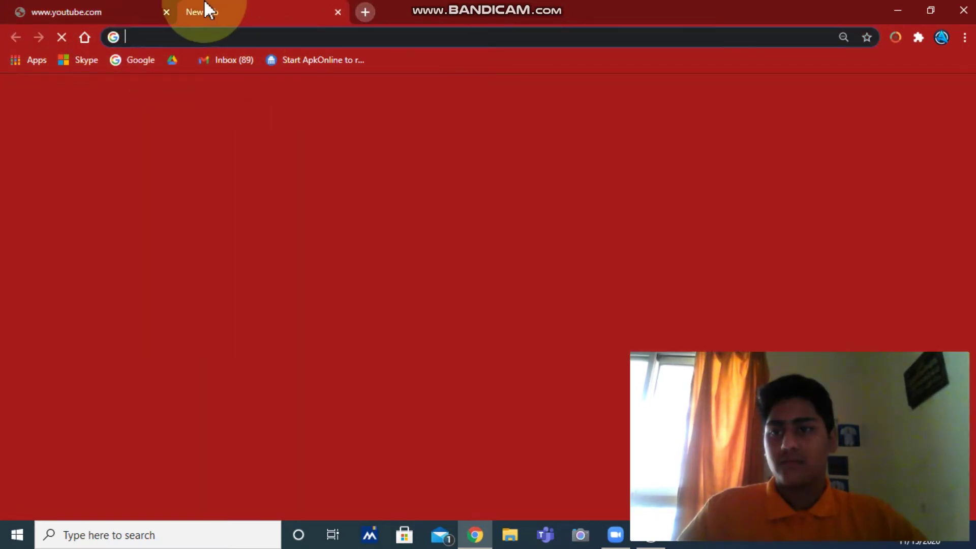
Close the old tab, load youtube.com from its shortcut tile, and start the dino game
left_click(166, 12)
left_click(386, 339)
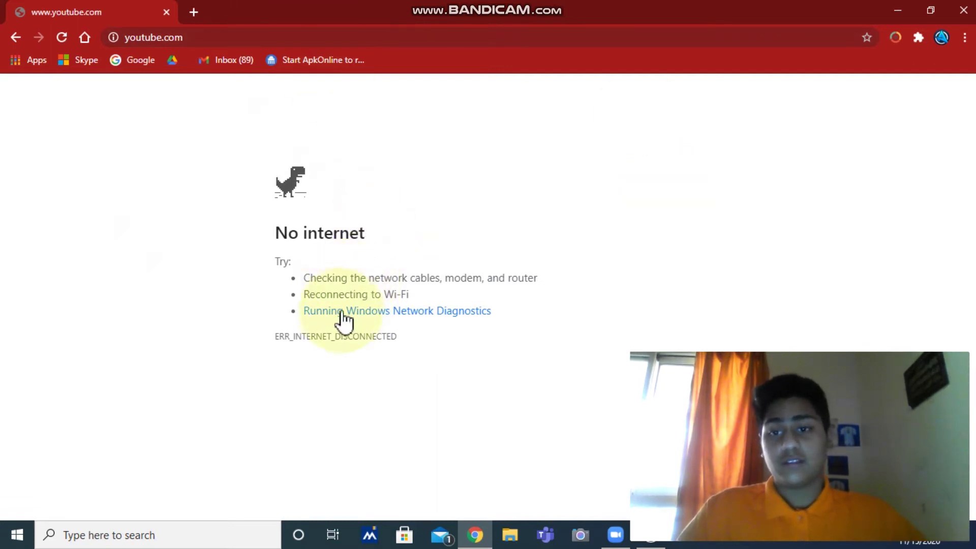
left_click(331, 187)
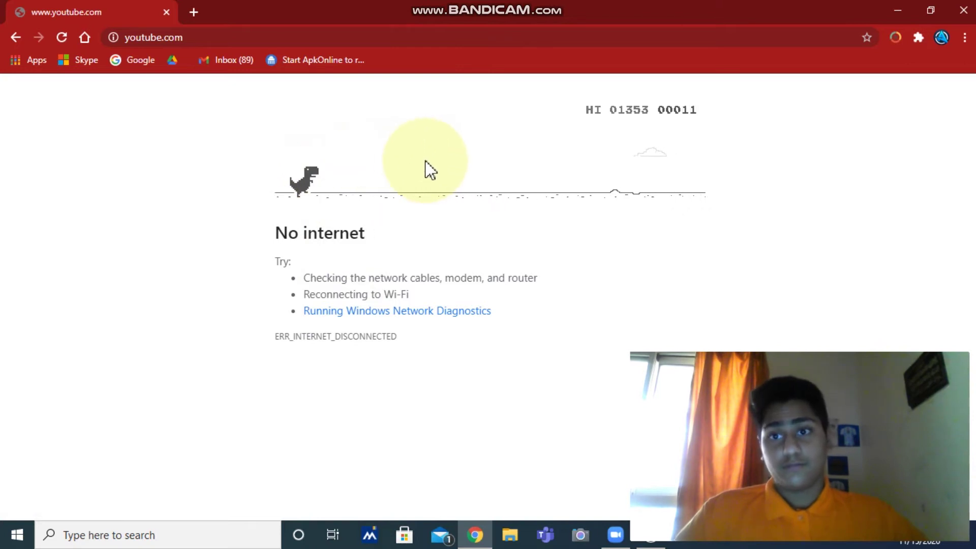
Play a short dinosaur run to game over and restart it
key("space")
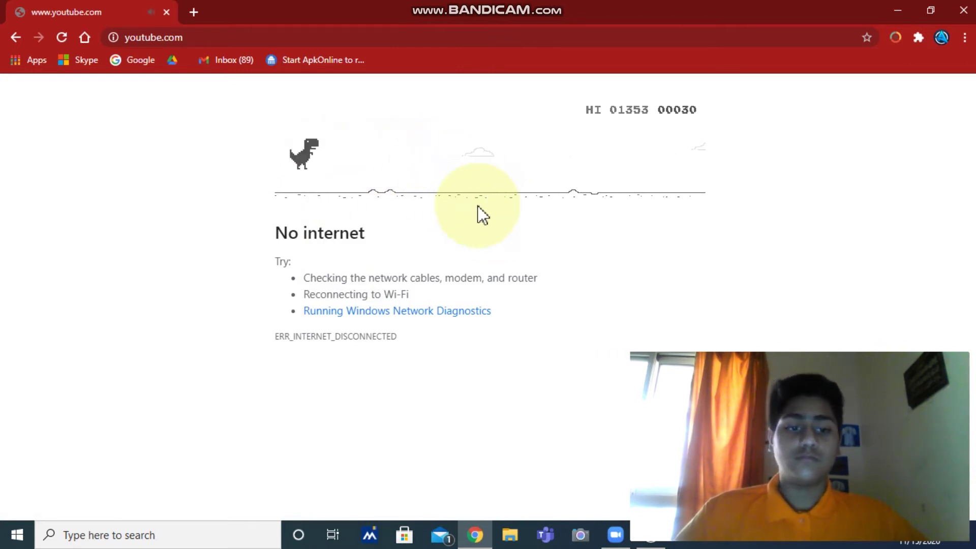
key("space")
key("space")
key("space")
key("space")
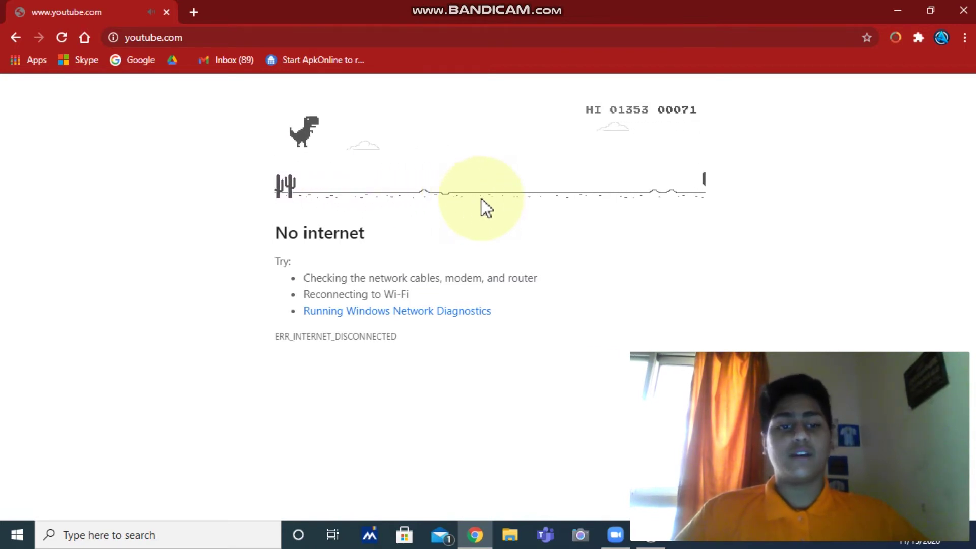
key("space")
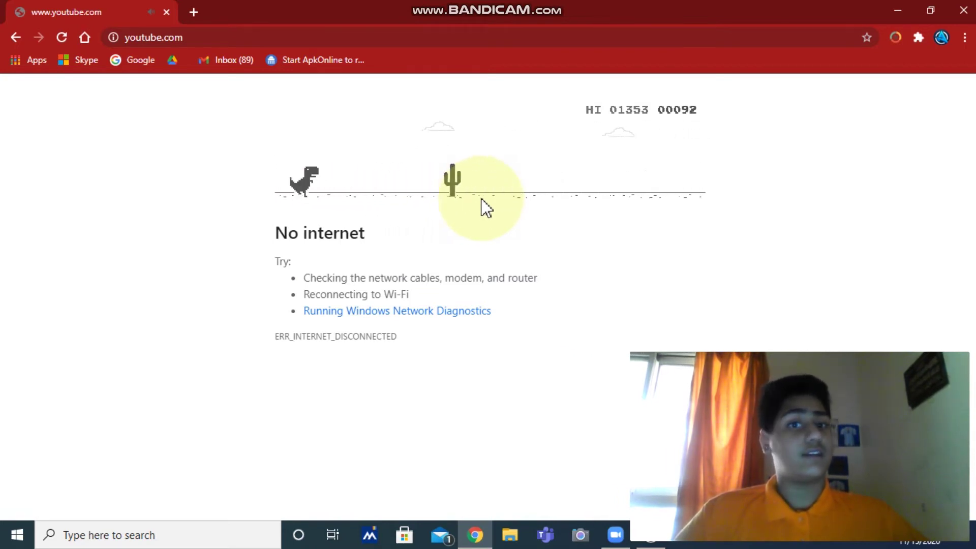
left_click(537, 182)
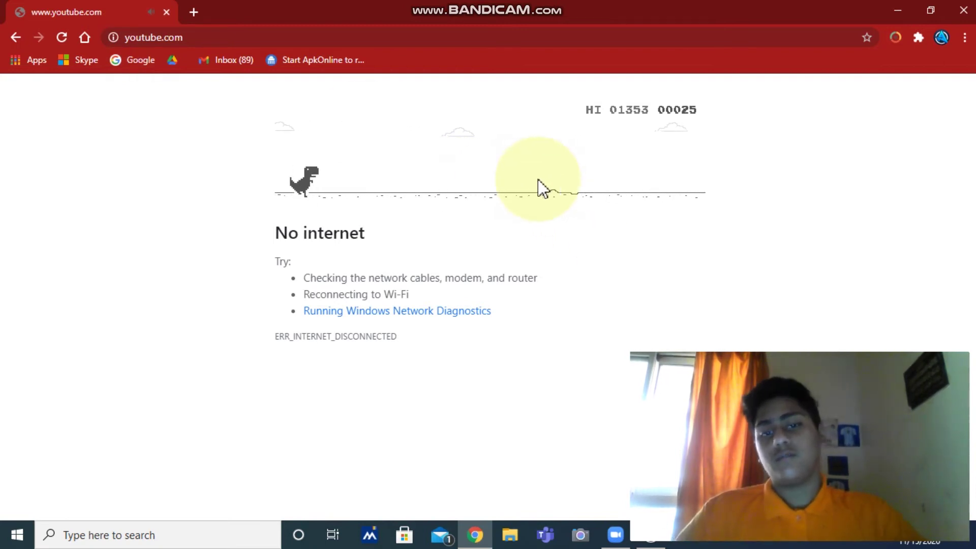
Play two more quick dinosaur runs, restarting after each crash
key("space")
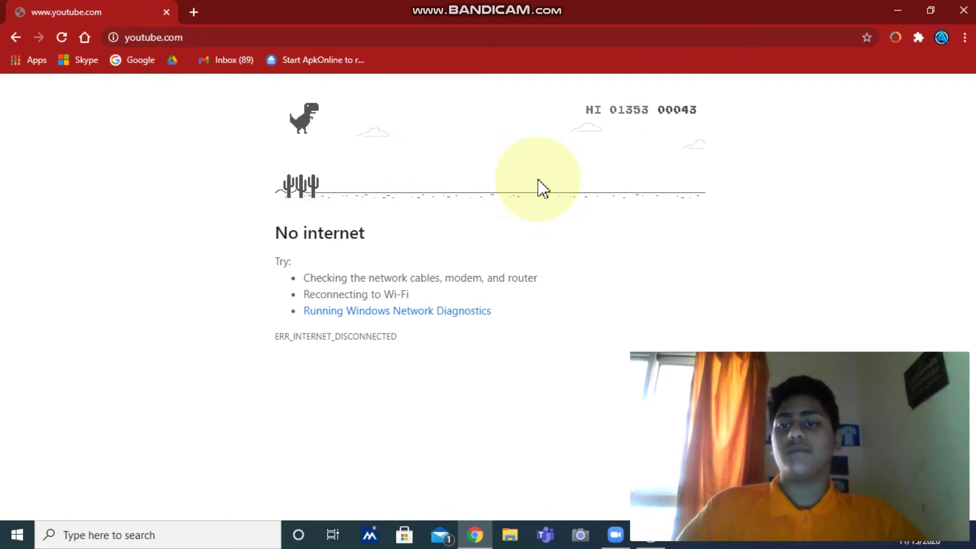
key("space")
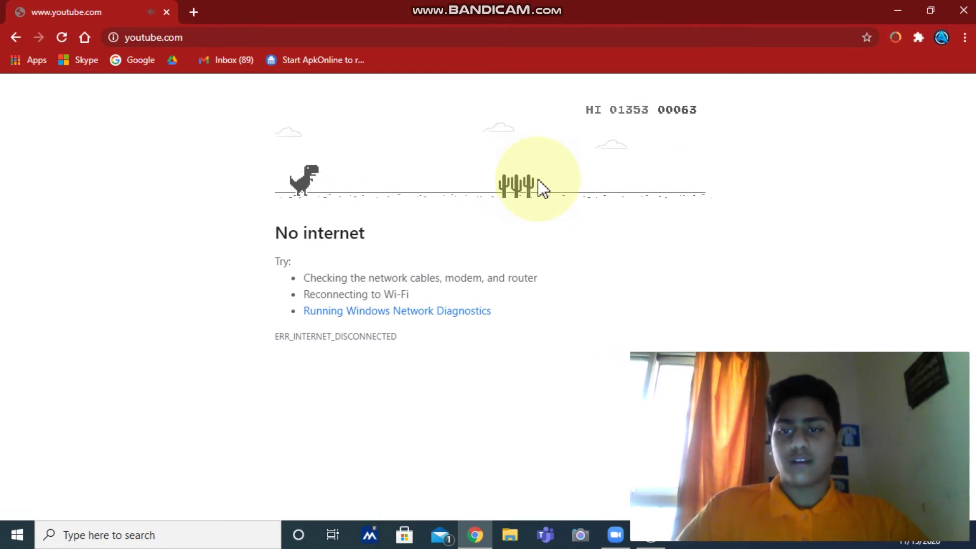
key("space")
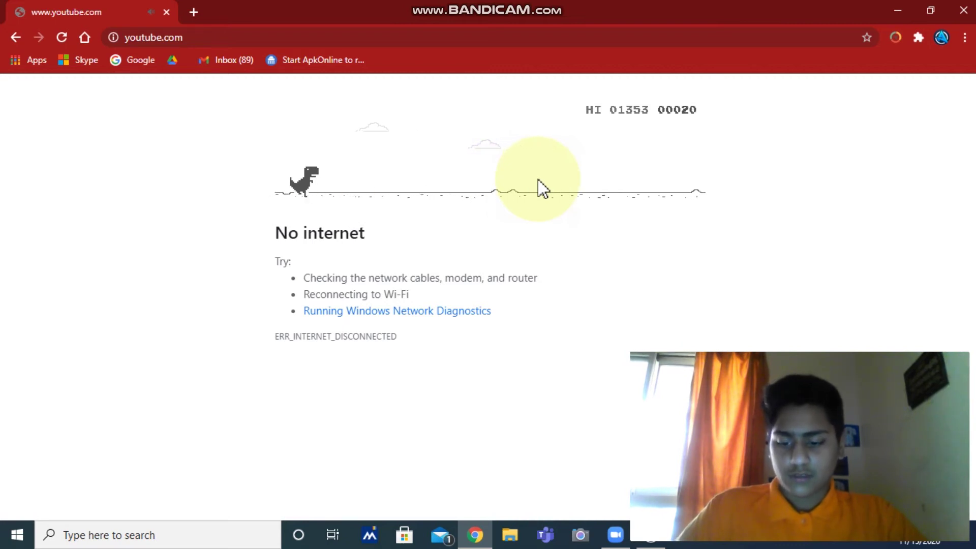
key("space")
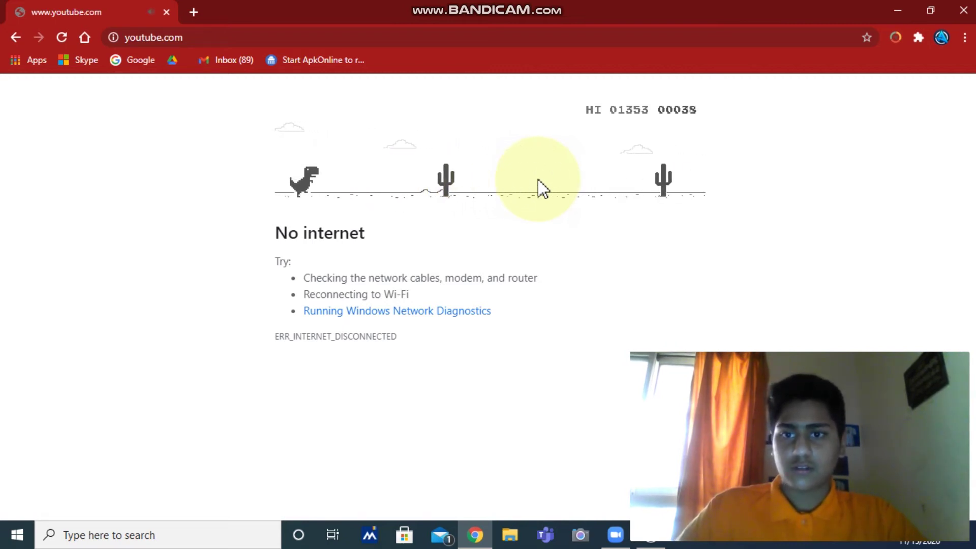
key("space")
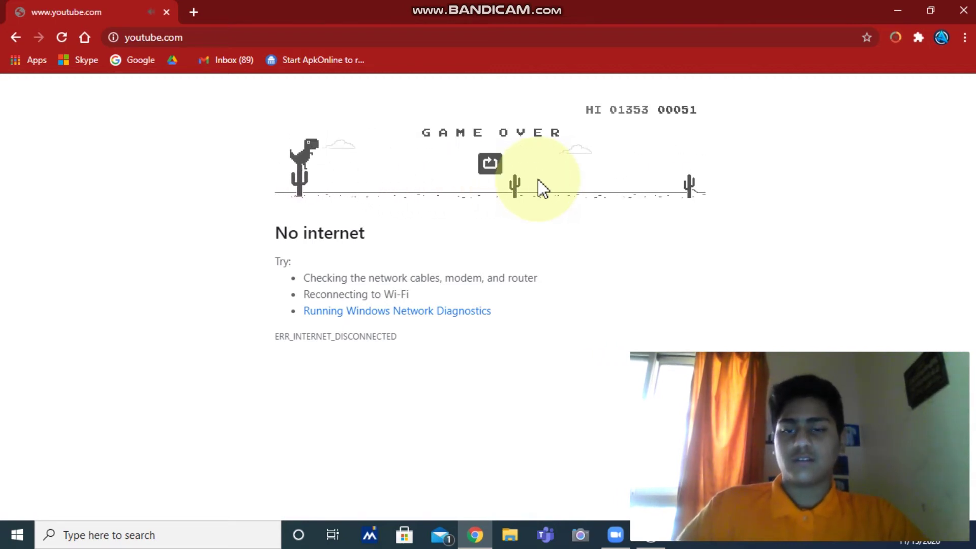
key("space")
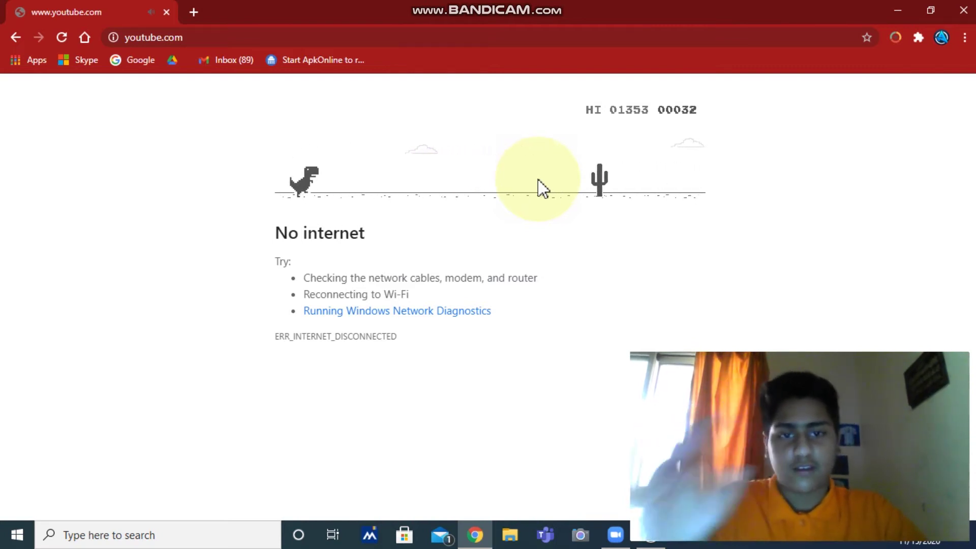
Play two more short runs, clicking on the page, and restart after each crash
key("space")
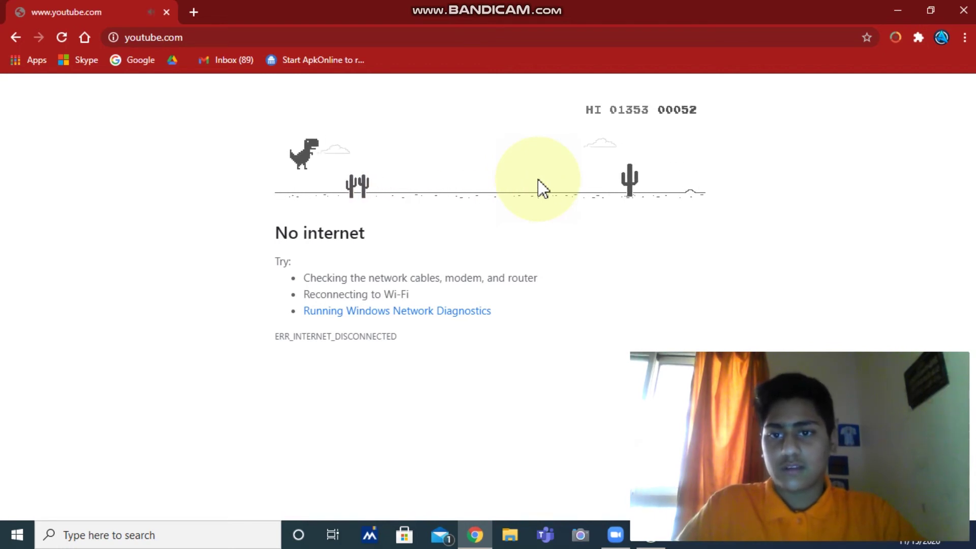
key("space")
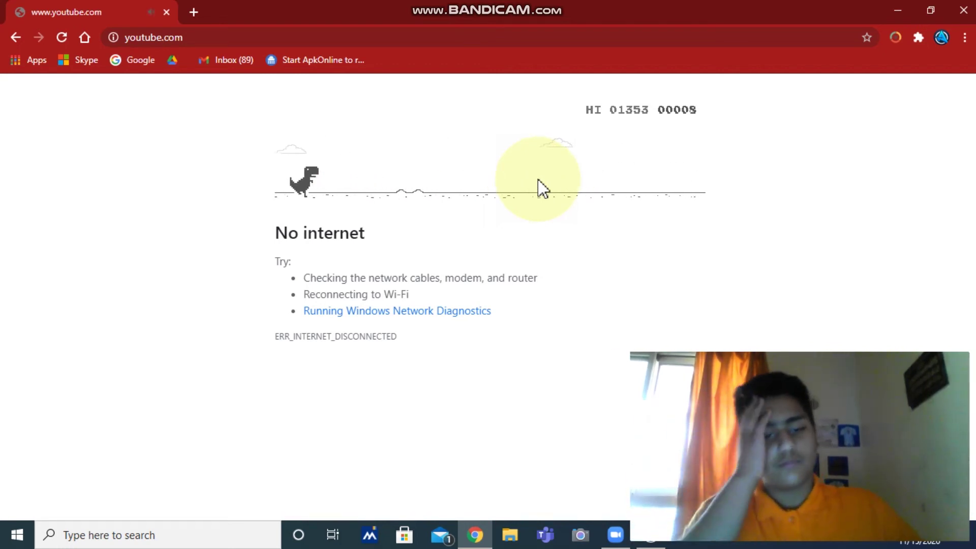
triple_click(321, 214)
left_click(404, 167)
key("space")
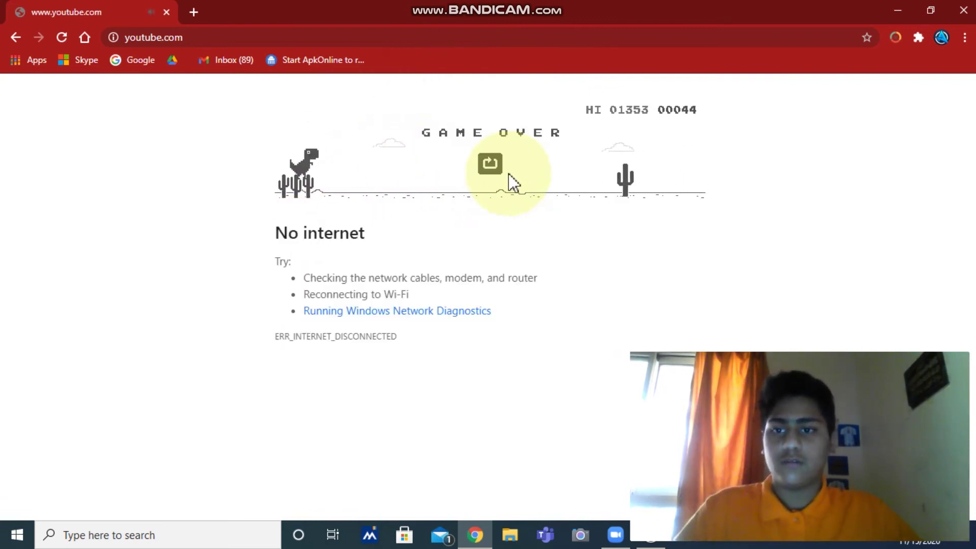
left_click(493, 166)
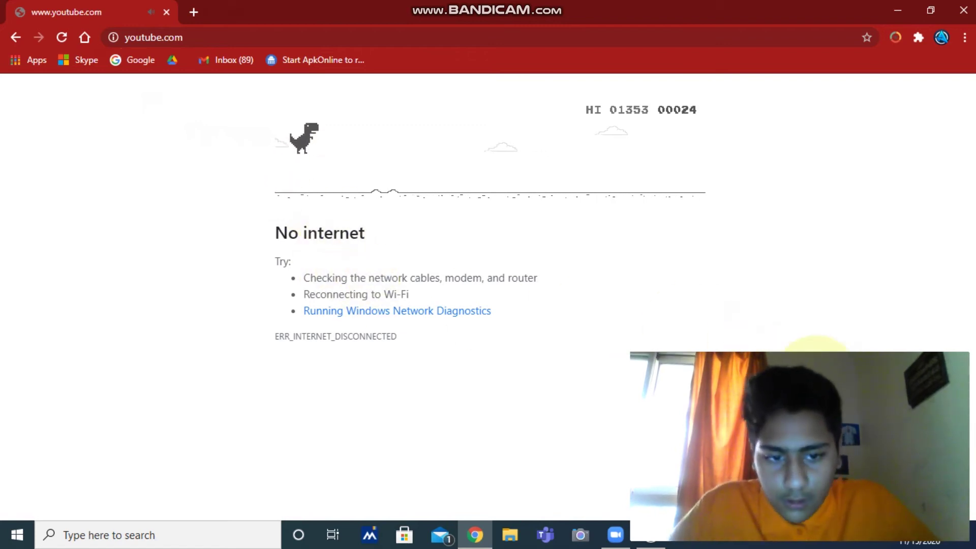
Play the final run, jumping cacti until game over at 69 points
key("space")
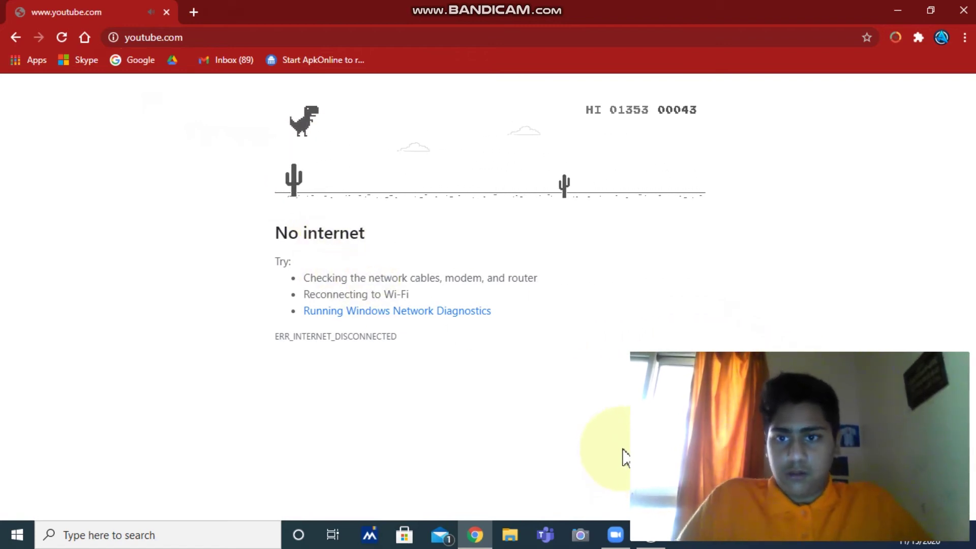
key("space")
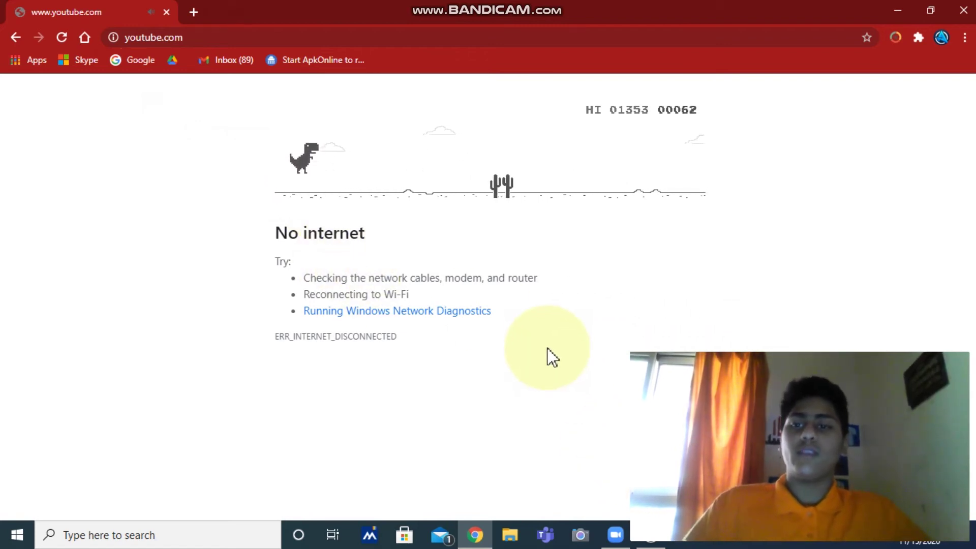
key("space")
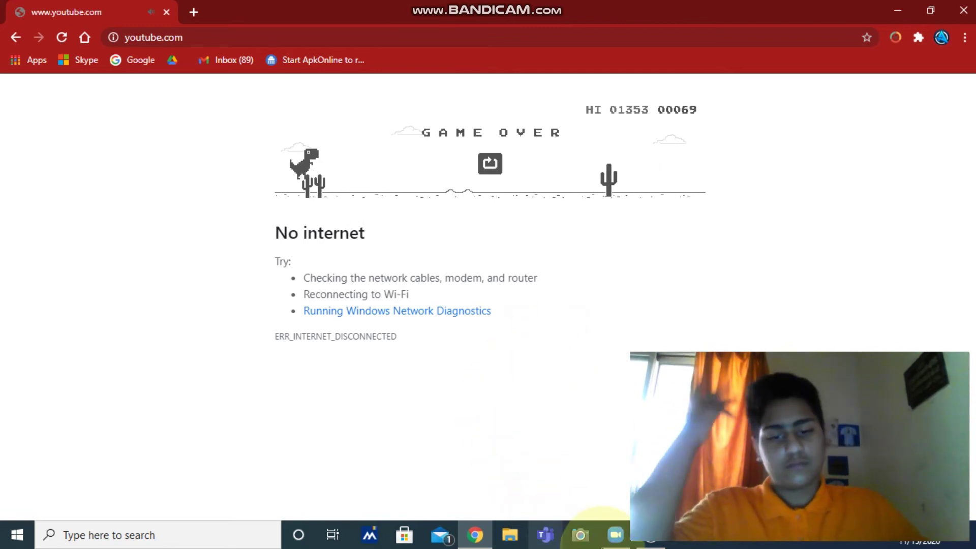
Restore Bandicam's main window showing the Videos list and the running recording timer
left_click(650, 535)
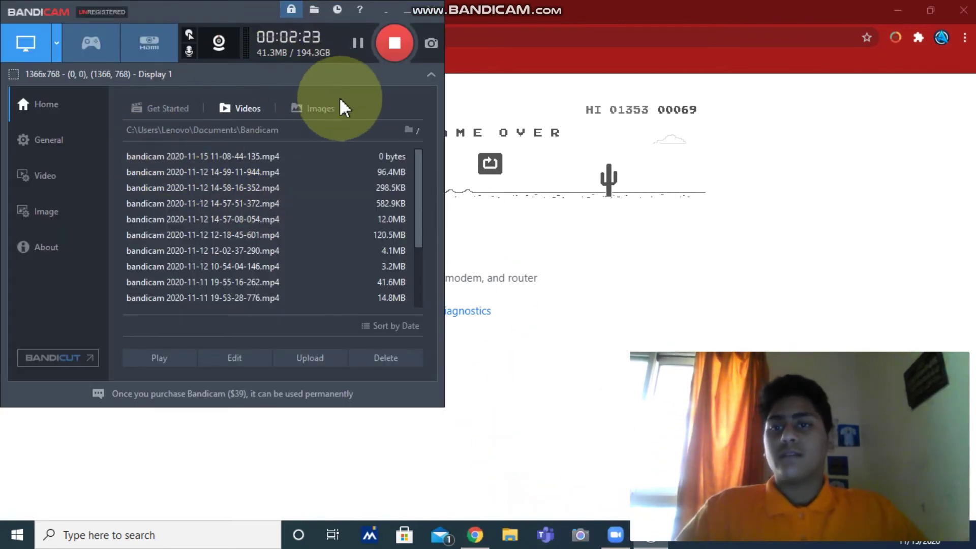